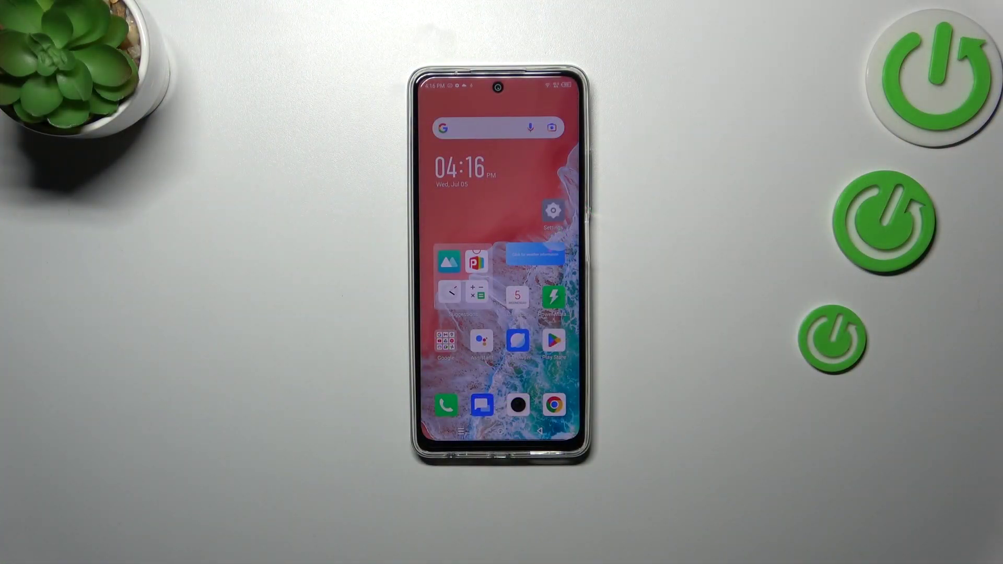
- Launch the camera from the dock and switch from AI photo to VIDEO mode
click(517, 405)
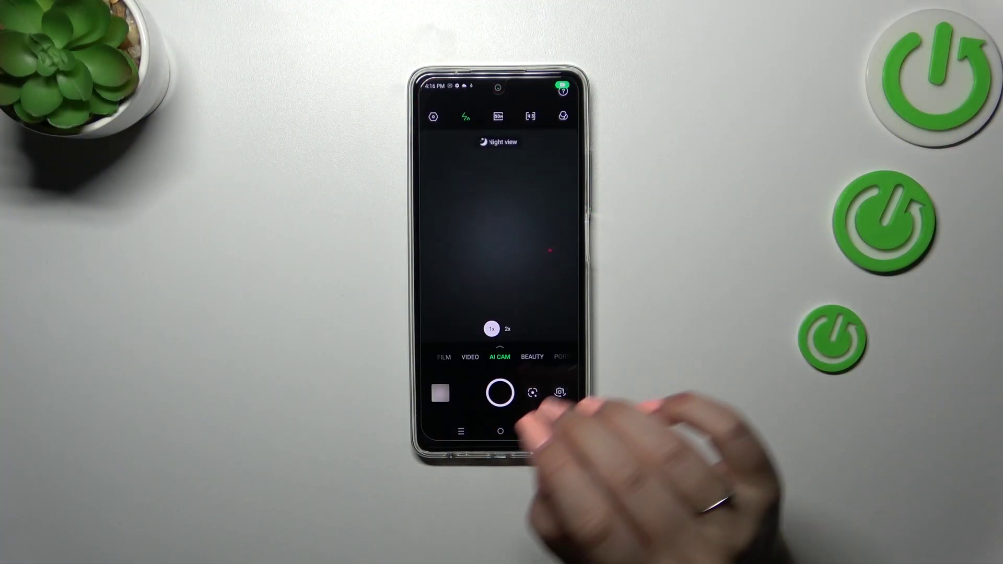
click(469, 357)
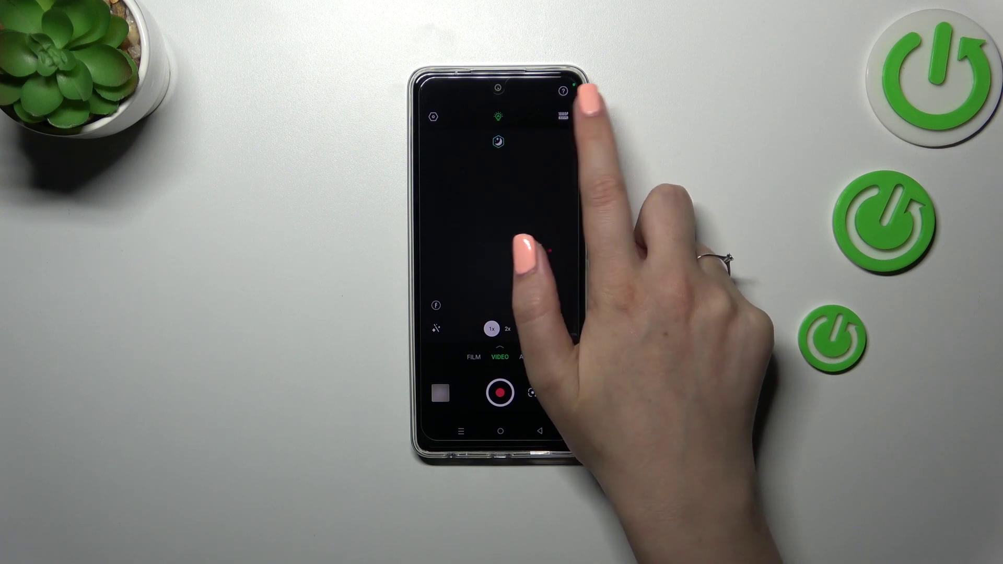
click(565, 115)
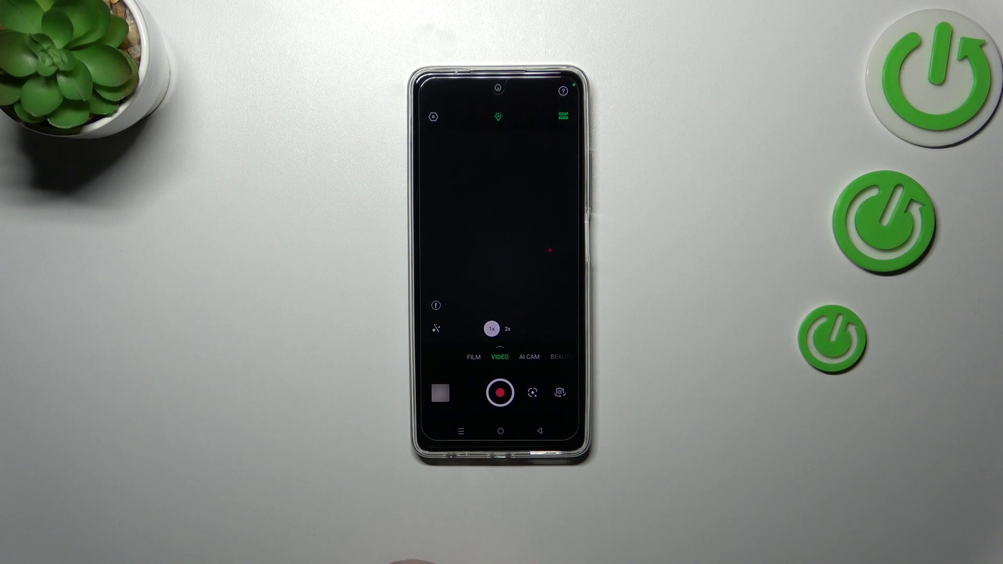
click(563, 116)
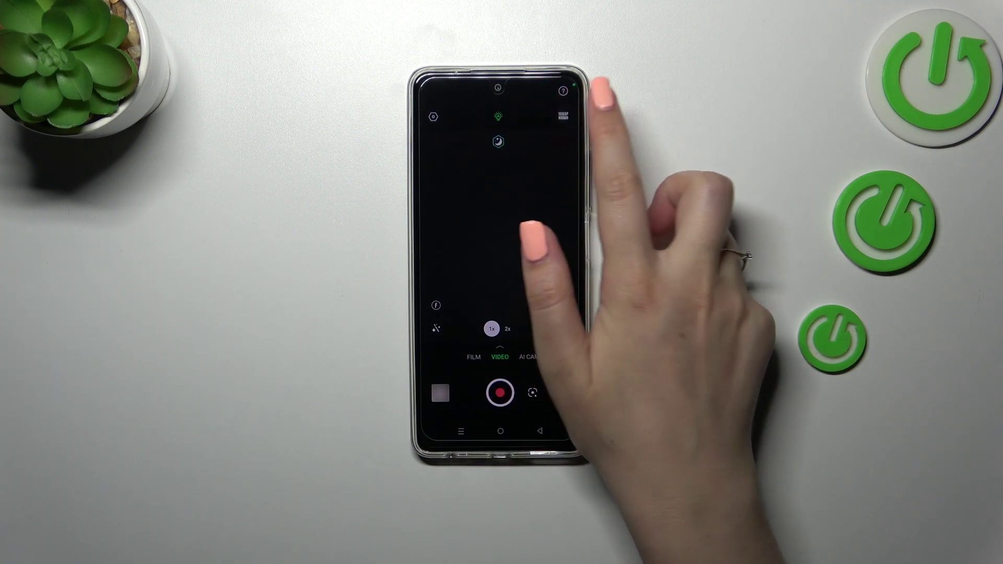
- Change the video recording resolution to 2K from the top-right resolution menu
click(563, 116)
click(462, 139)
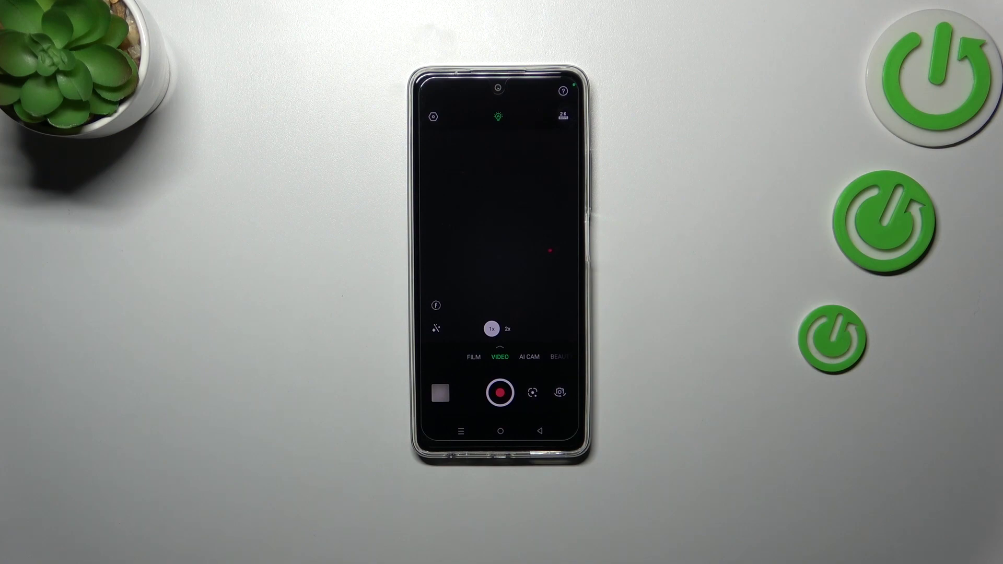
click(501, 431)
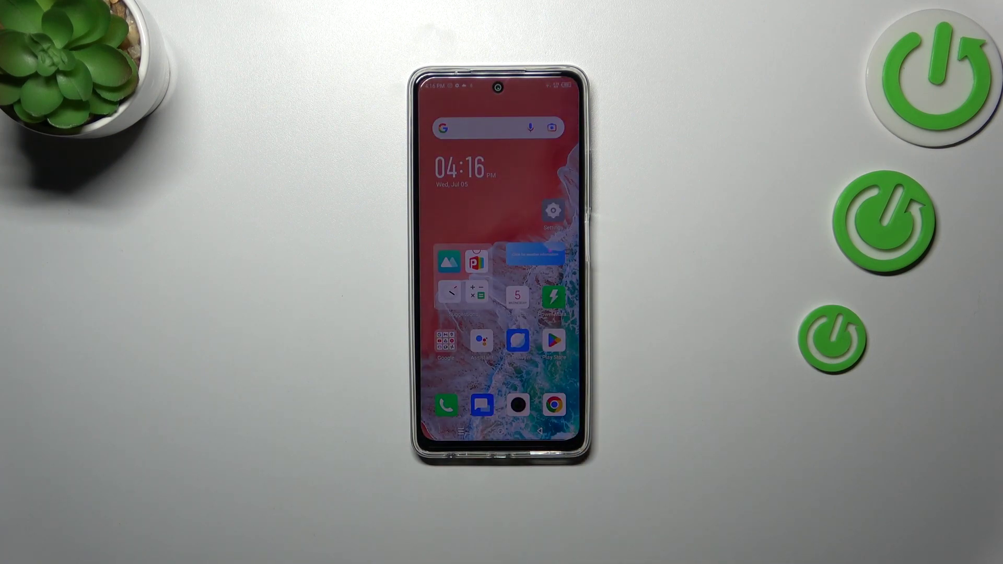